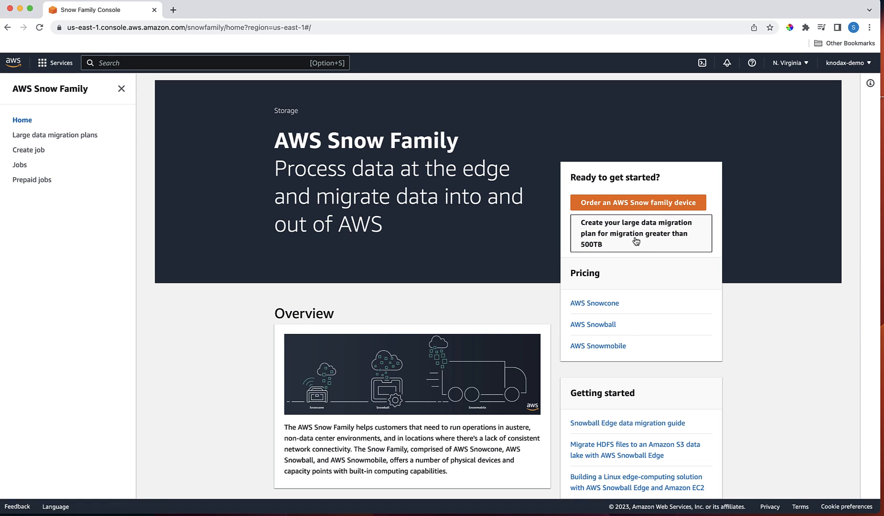
Start ordering an AWS Snow family device
click(628, 205)
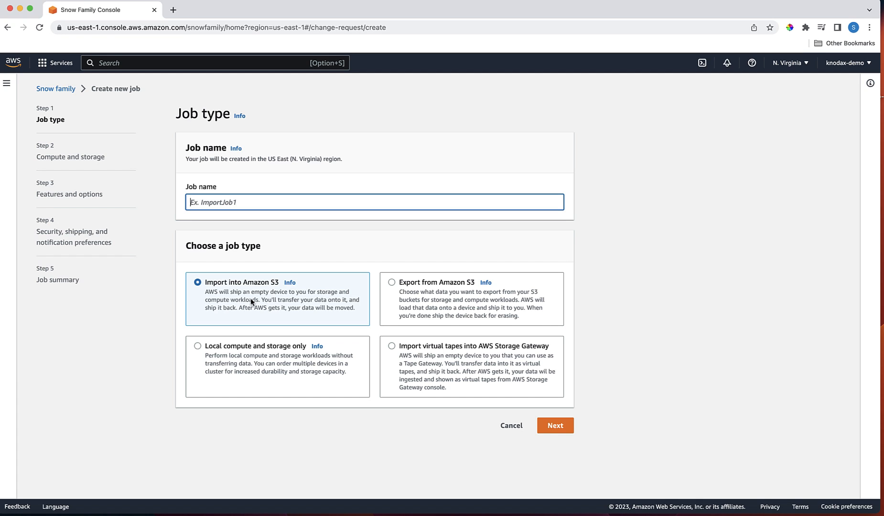
Examine the descriptions of the job types for exporting from Amazon S3, local compute and storage only, and importing virtual tapes
click(407, 305)
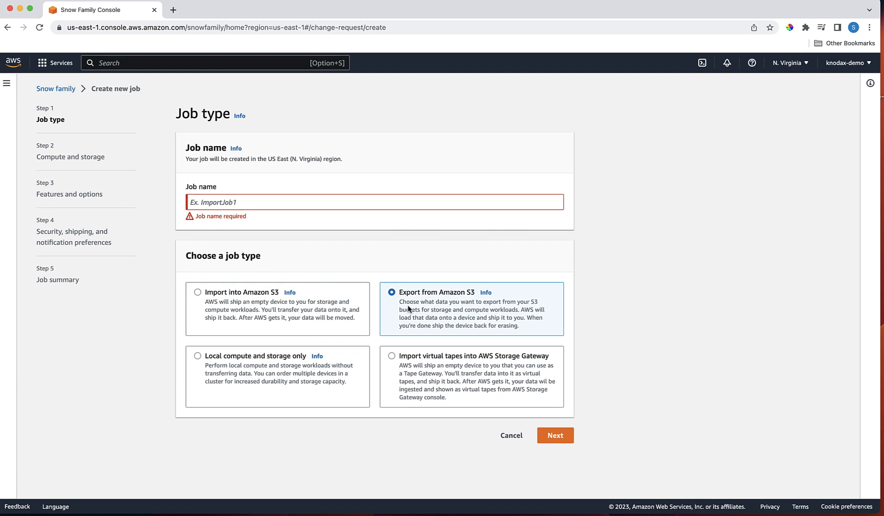
drag(398, 303, 500, 314)
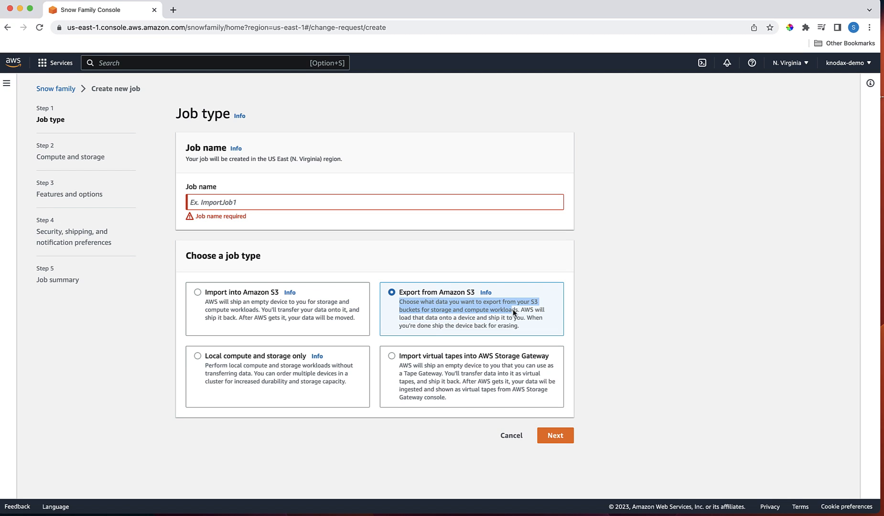
click(534, 319)
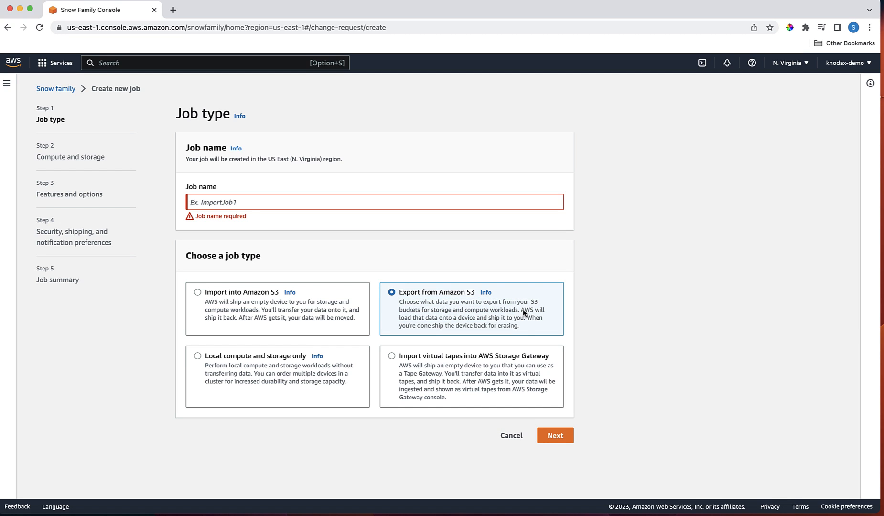
drag(524, 310, 528, 323)
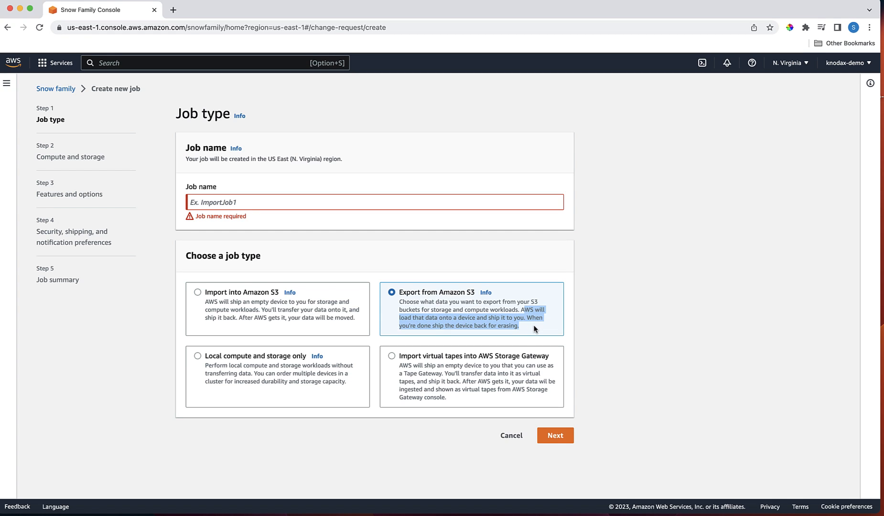
click(534, 329)
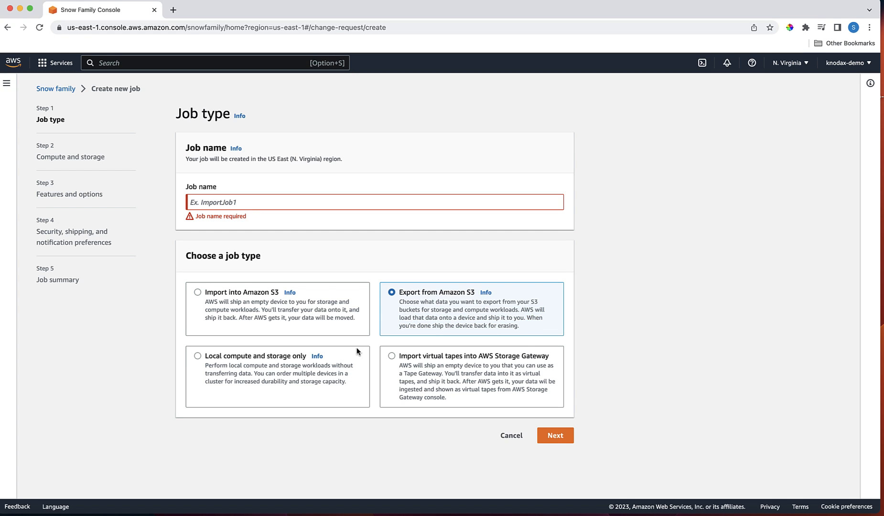
click(243, 368)
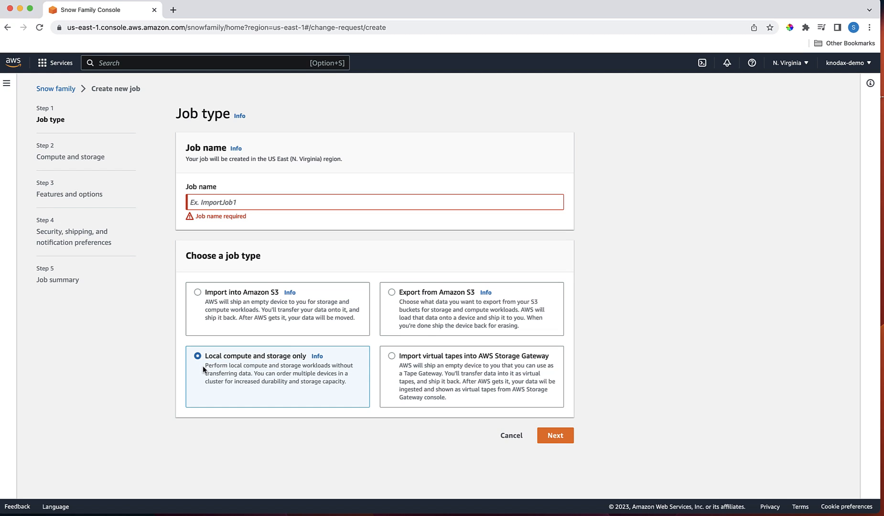
drag(204, 366, 270, 377)
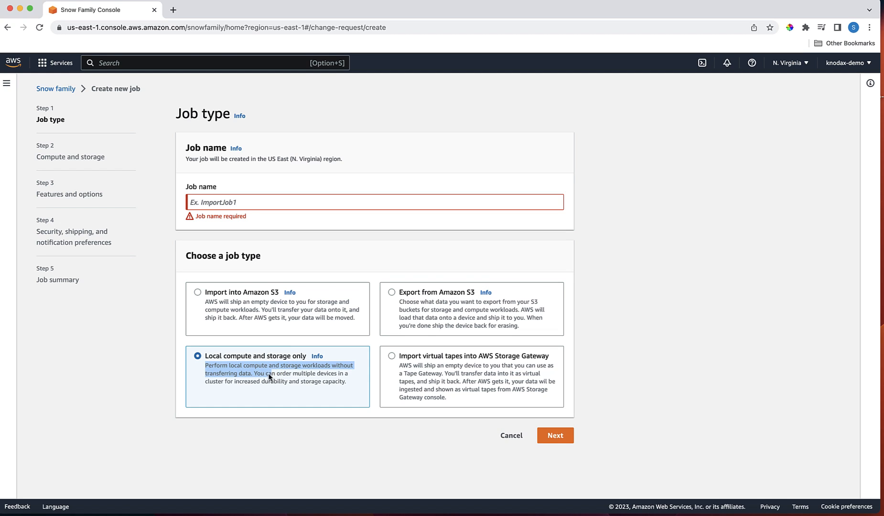
drag(399, 366, 426, 380)
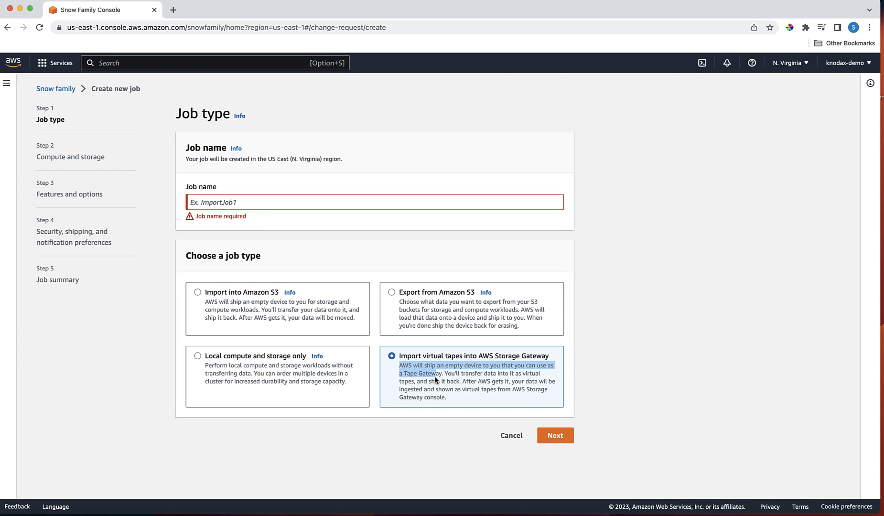
drag(436, 380, 440, 380)
drag(442, 377, 442, 377)
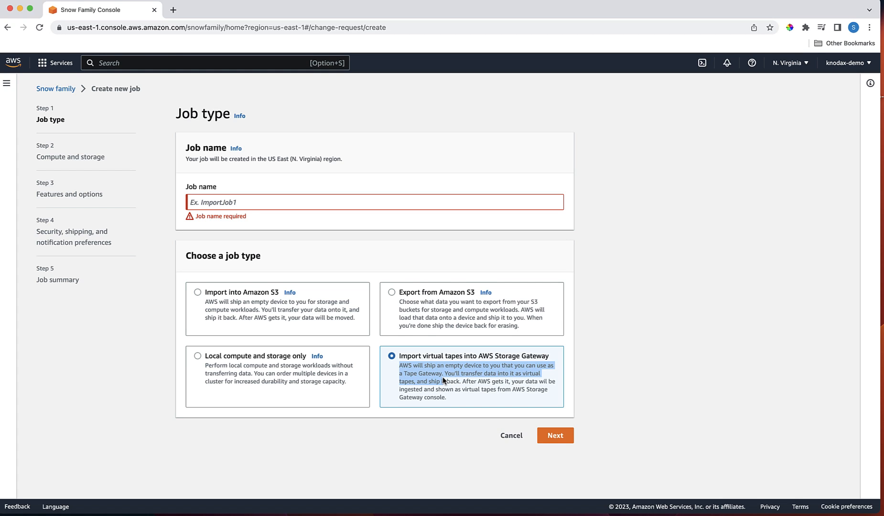
click(442, 377)
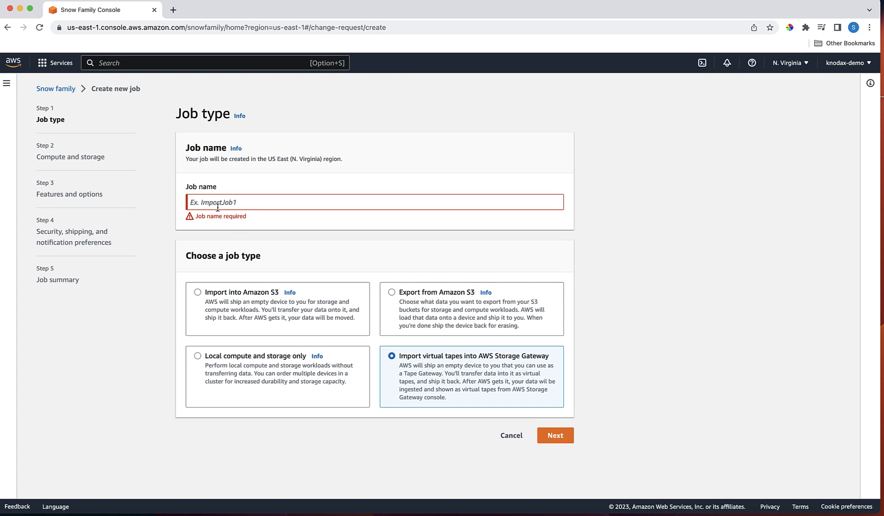
Choose the Import into Amazon S3 job type, name the job Knodax-snowfamily-demo, and continue to compute and storage
click(198, 293)
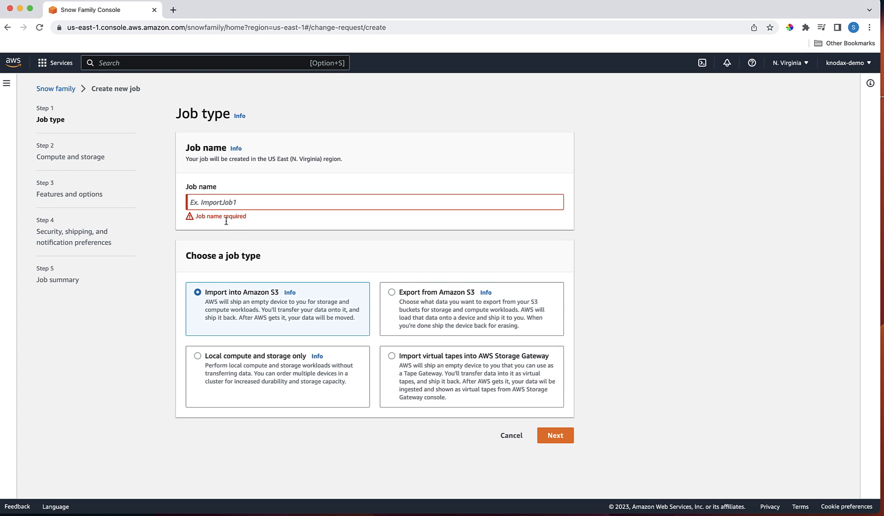
click(222, 203)
text(Knodax-snowfamily-demo)
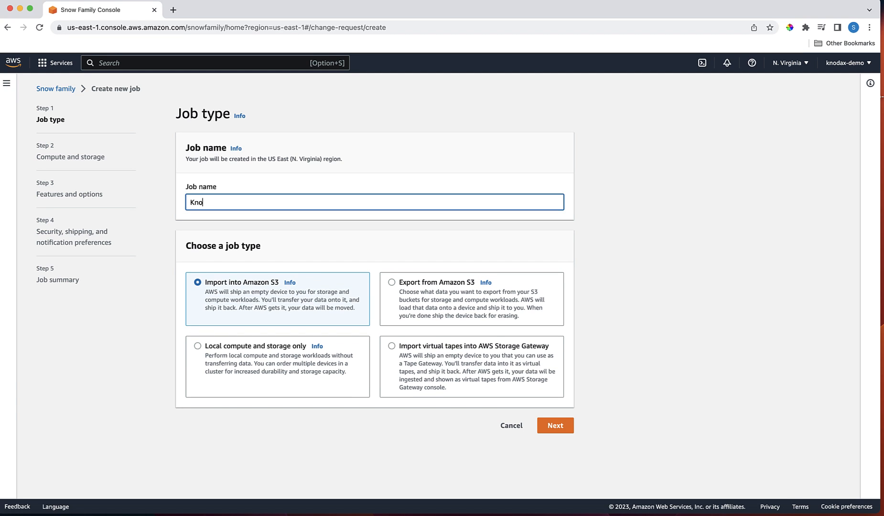
click(555, 424)
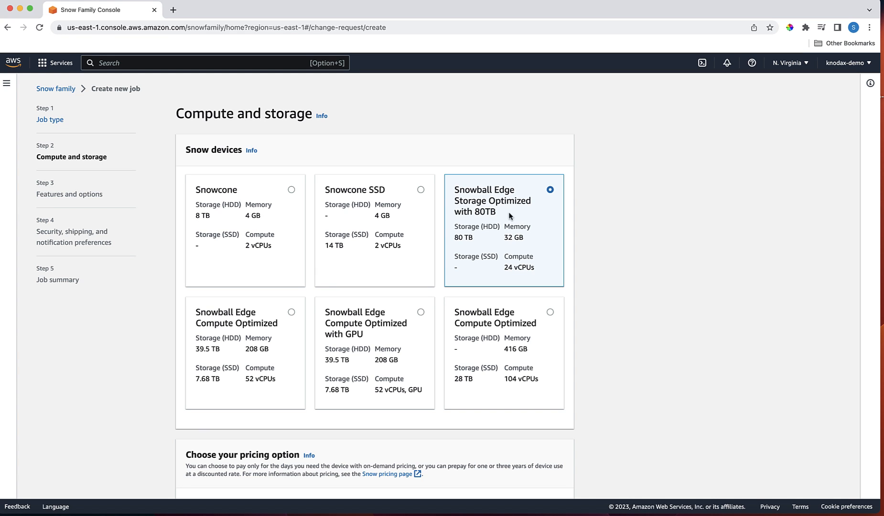
Select the Snowball Edge Compute Optimized device with 39.5 TB HDD storage and 52 vCPUs, without GPU
scroll(249, 341, down, 2)
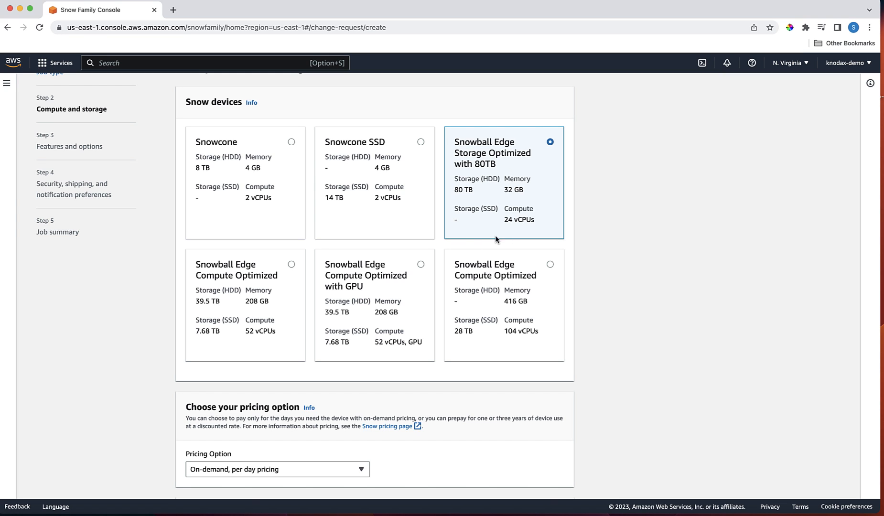
scroll(523, 217, down, 2)
click(292, 217)
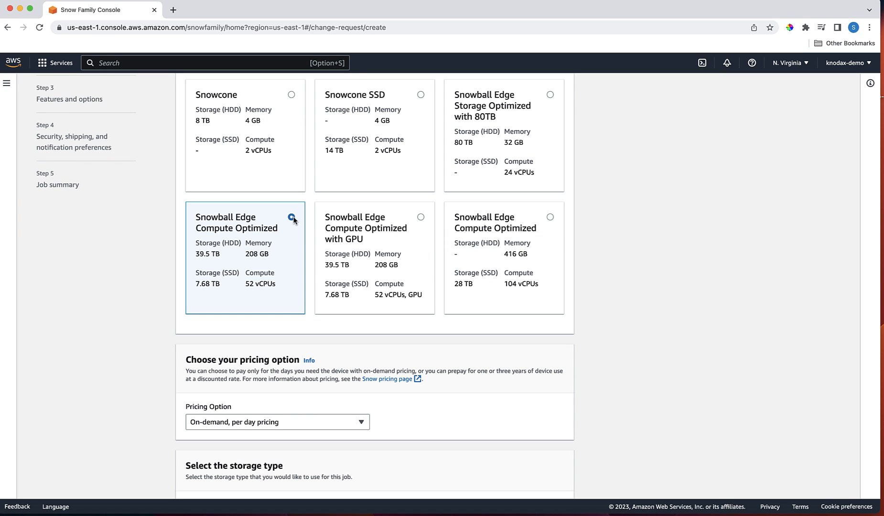
scroll(318, 270, down, 1)
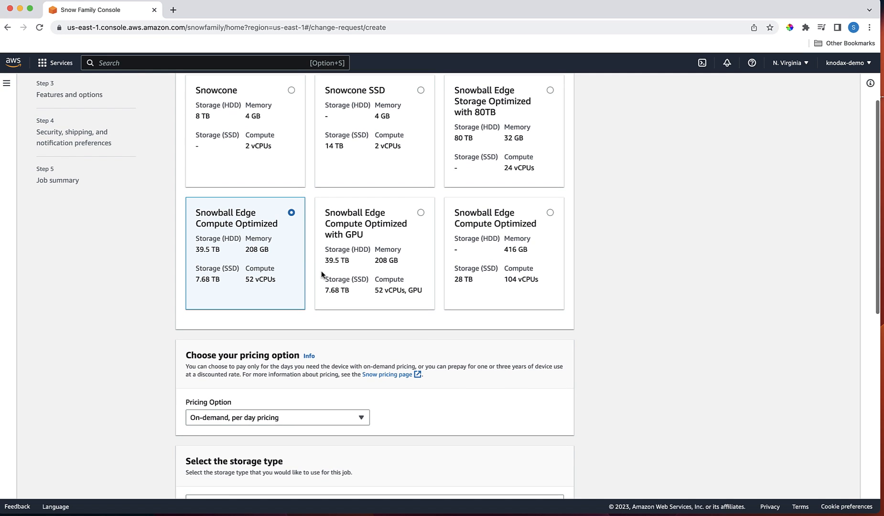
Check the available pricing options for the device and keep On-demand, per day pricing
scroll(322, 275, down, 7)
click(361, 248)
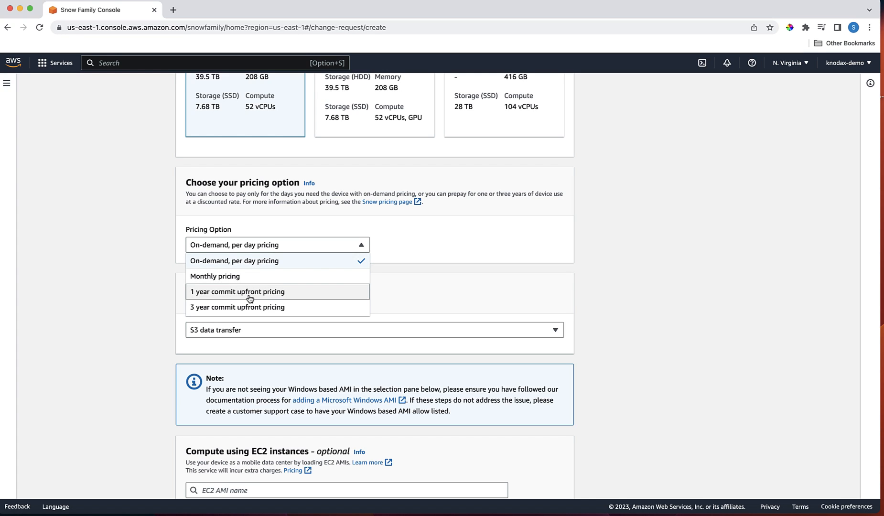
click(384, 255)
Create a new S3 bucket named snowfamily-knodax-demo for the job and continue to the features and options
scroll(386, 242, down, 3)
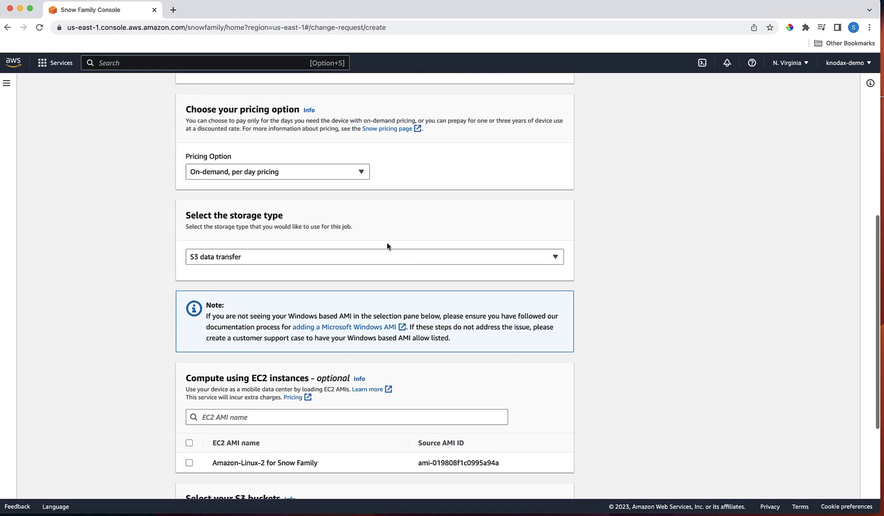
scroll(387, 243, down, 5)
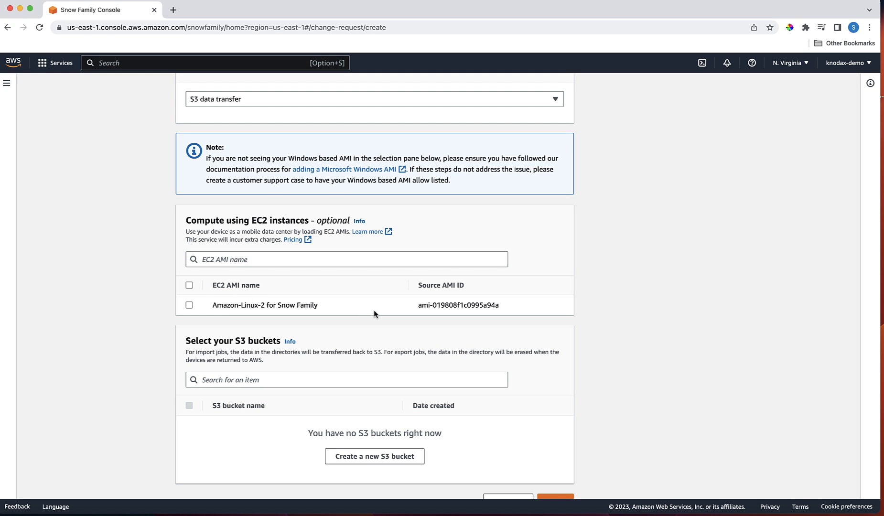
scroll(374, 309, down, 1)
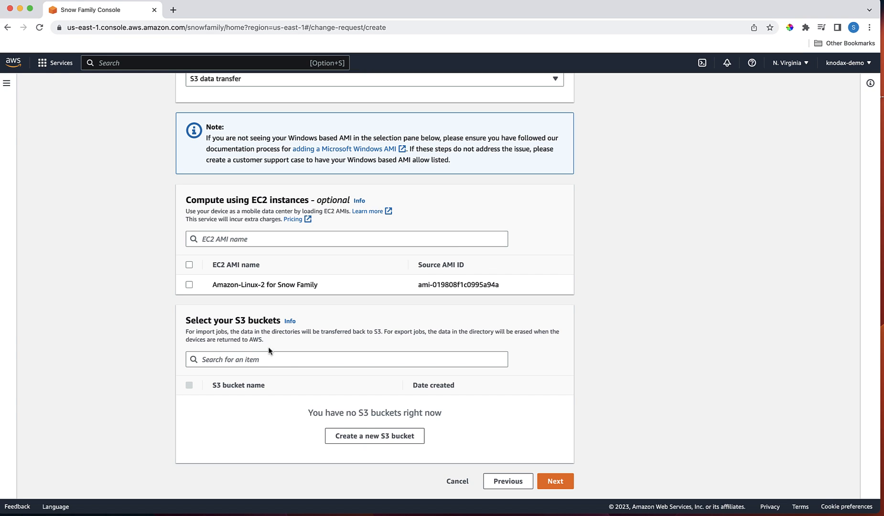
click(364, 438)
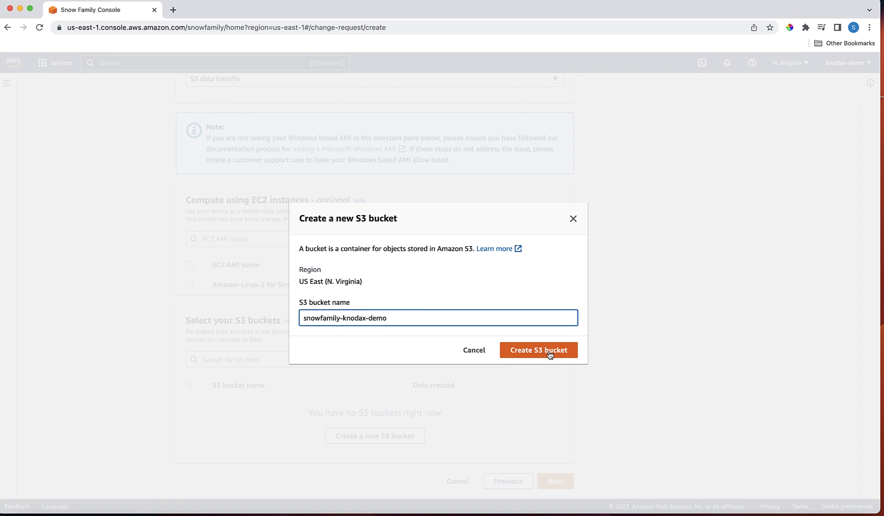
click(549, 353)
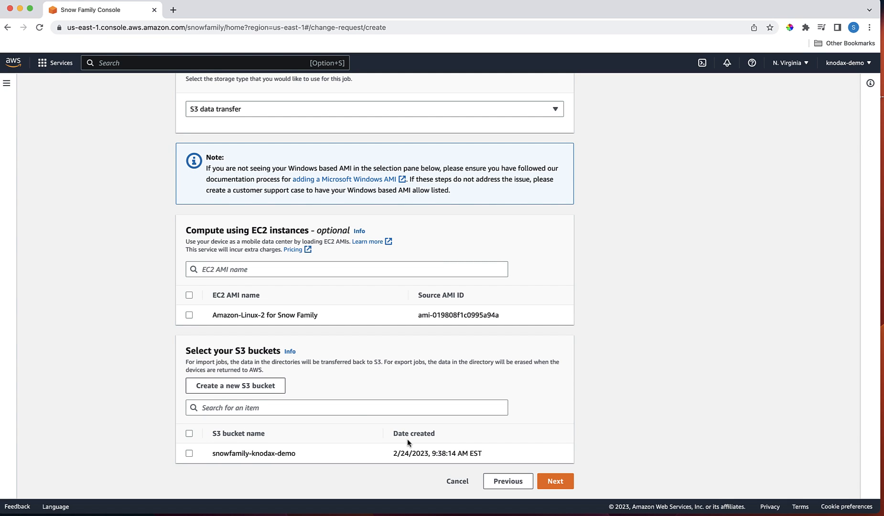
click(557, 485)
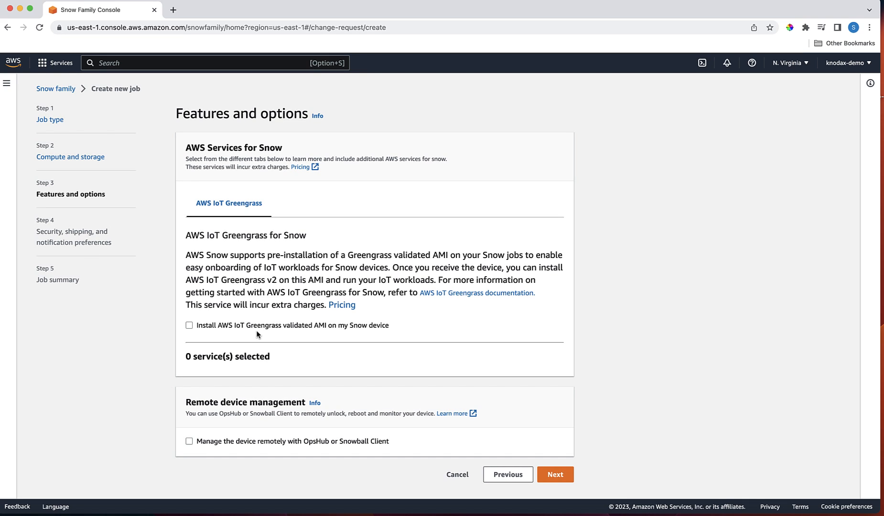
Read the AWS IoT Greengrass description, enable remote device management with OpsHub or Snowball Client, and continue to the security and shipping preferences
drag(201, 256, 335, 268)
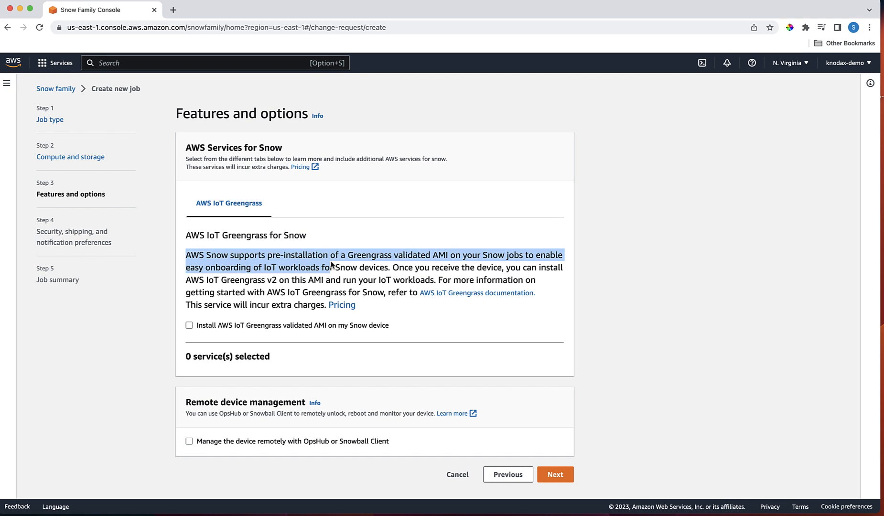
click(348, 262)
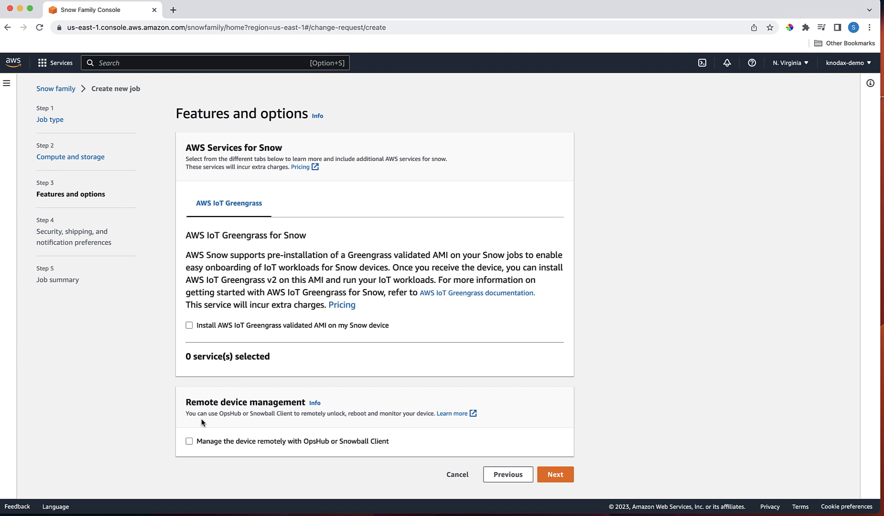
click(189, 441)
click(556, 475)
Review the encryption, service access, shipping and notification preferences, and cancel the job creation
scroll(443, 352, down, 3)
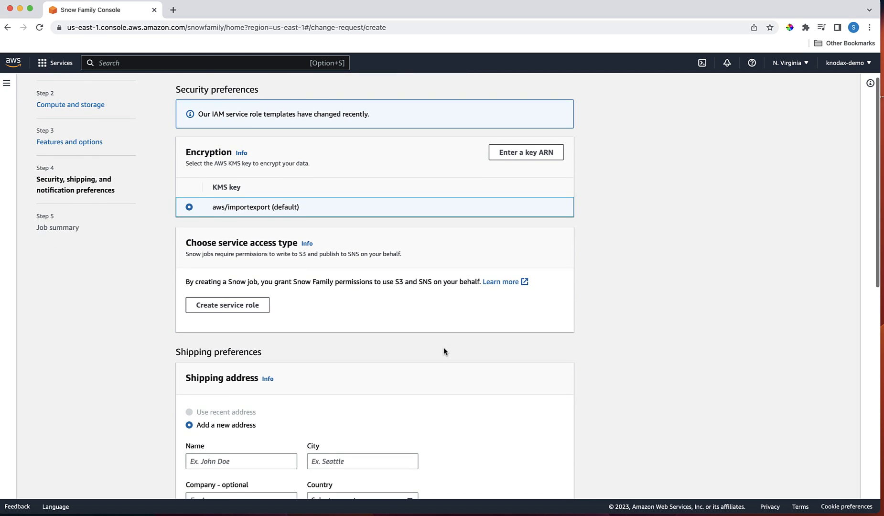
scroll(444, 352, up, 3)
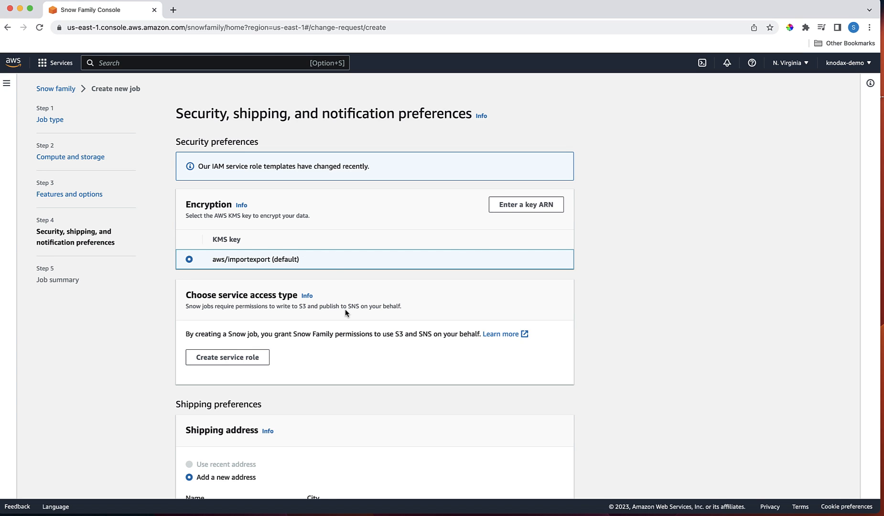
scroll(347, 313, down, 3)
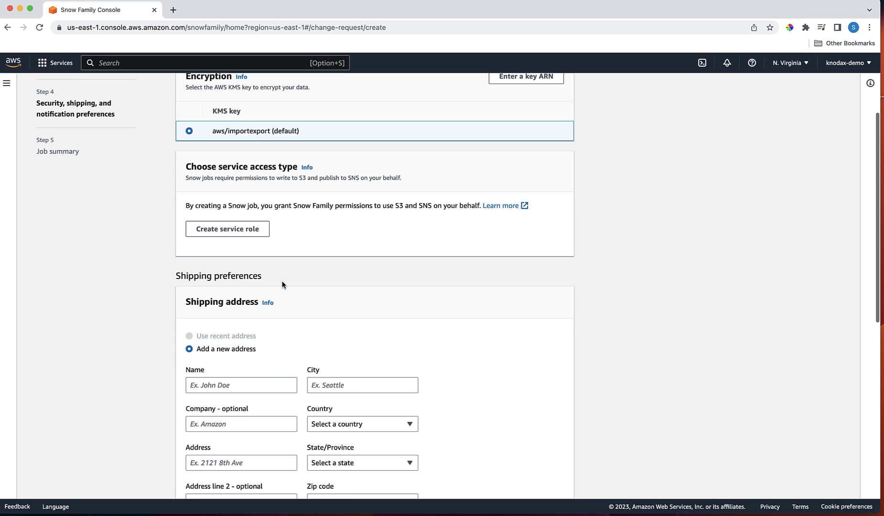
scroll(325, 307, down, 5)
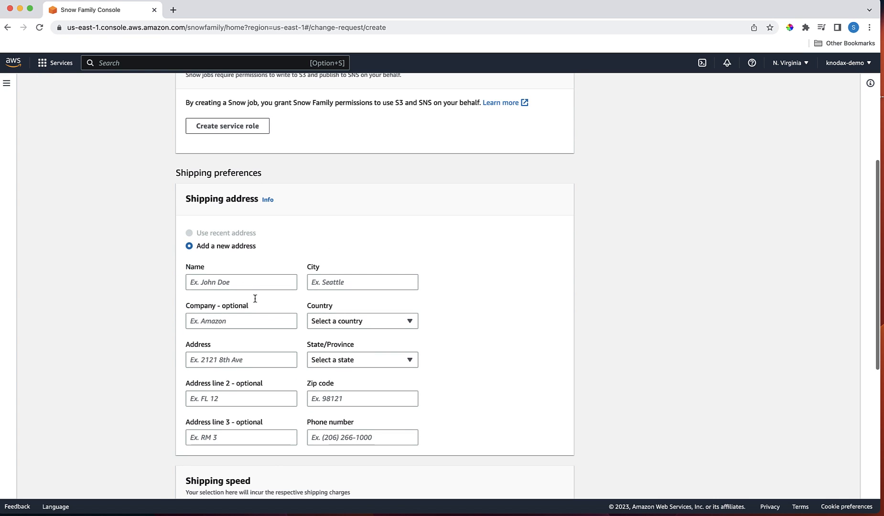
scroll(408, 354, down, 5)
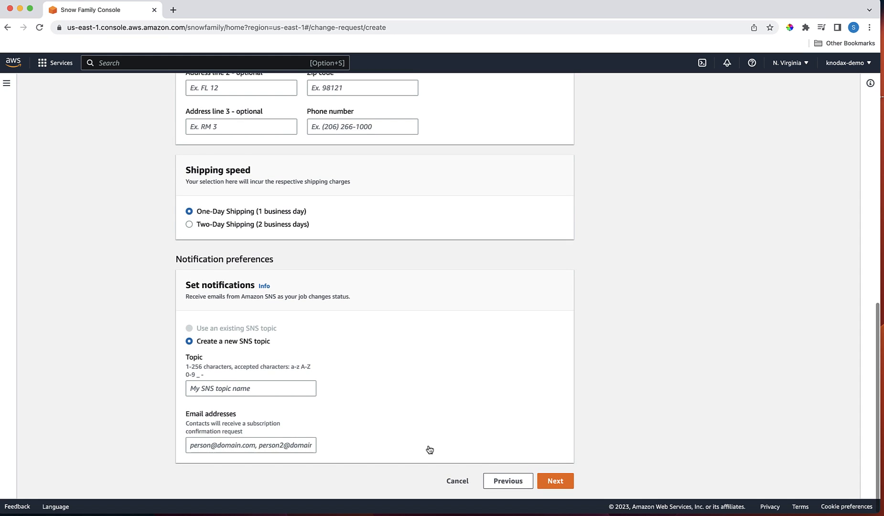
click(455, 482)
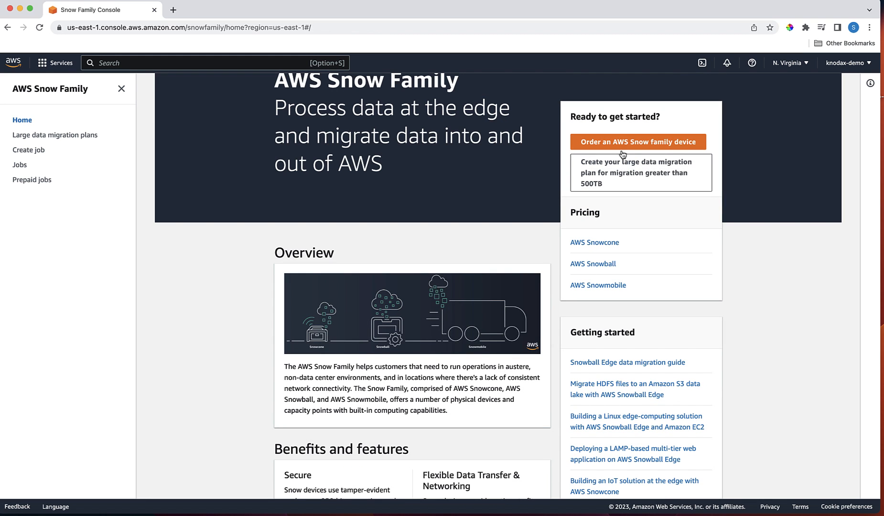